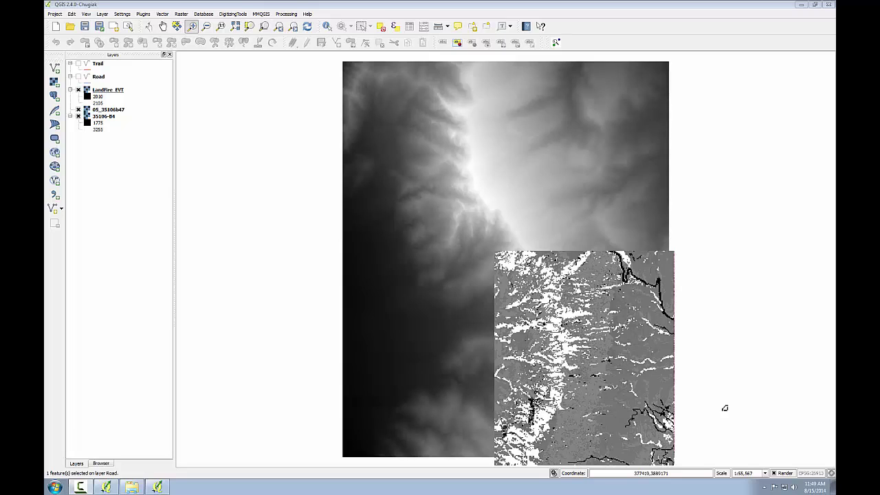
# - Check the LandFire_EVT raster layer's source file and metadata to identify its data format
pyautogui.doubleClick(108, 90)
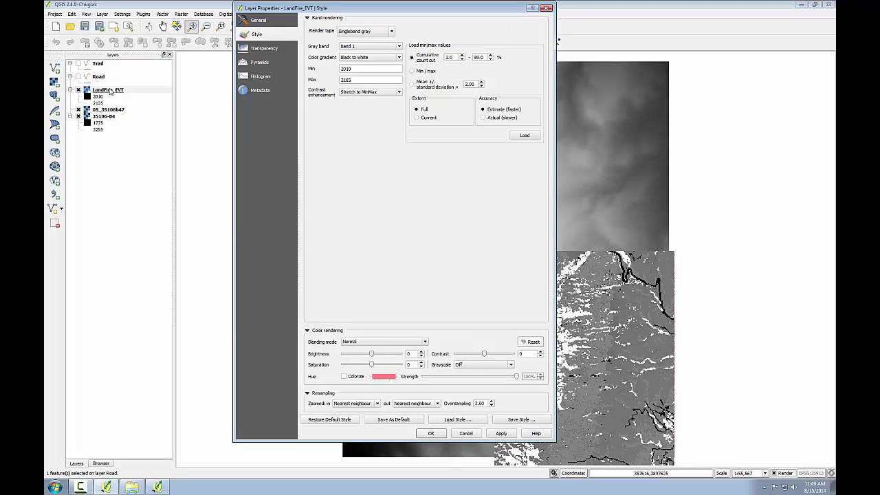
pyautogui.click(259, 21)
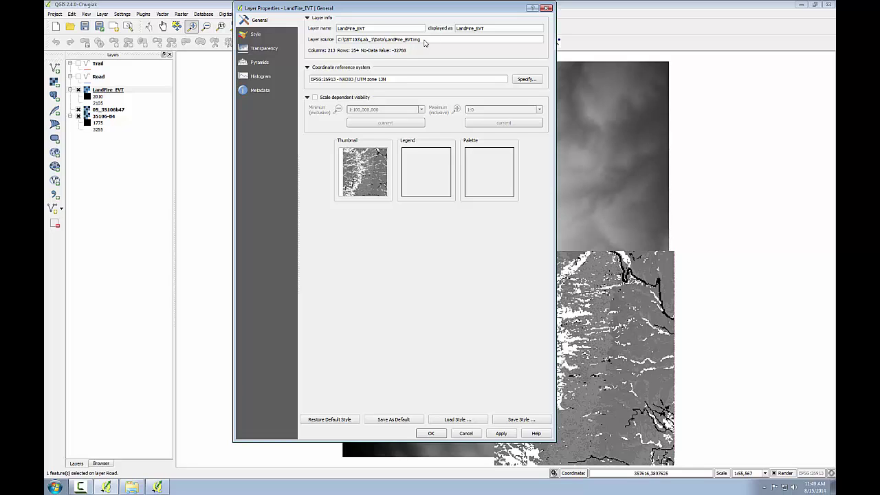
pyautogui.click(258, 92)
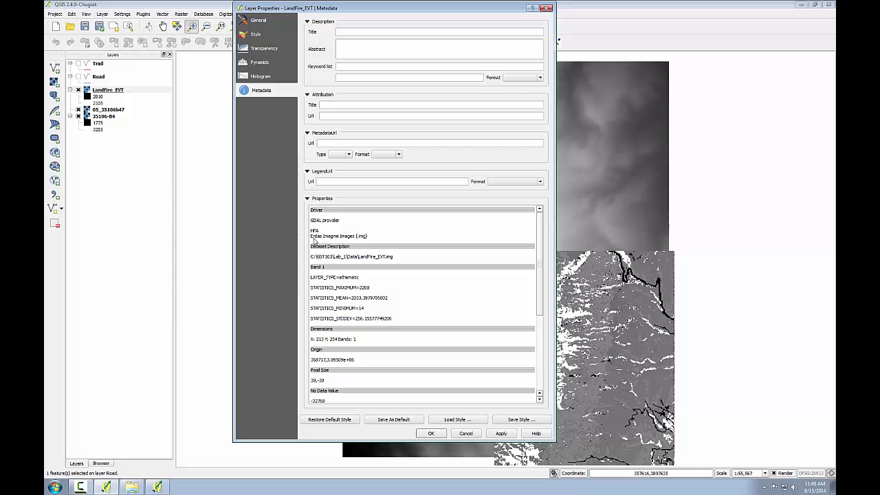
pyautogui.moveTo(312, 238); pyautogui.dragTo(368, 243)
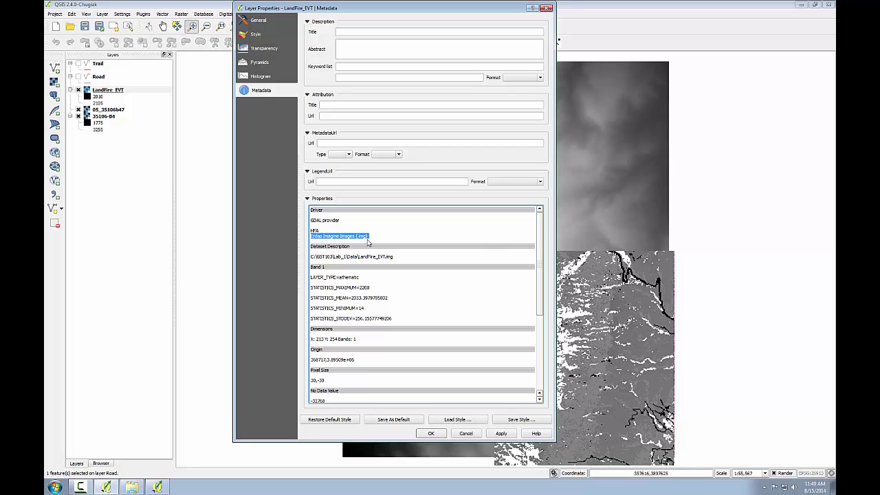
pyautogui.click(455, 435)
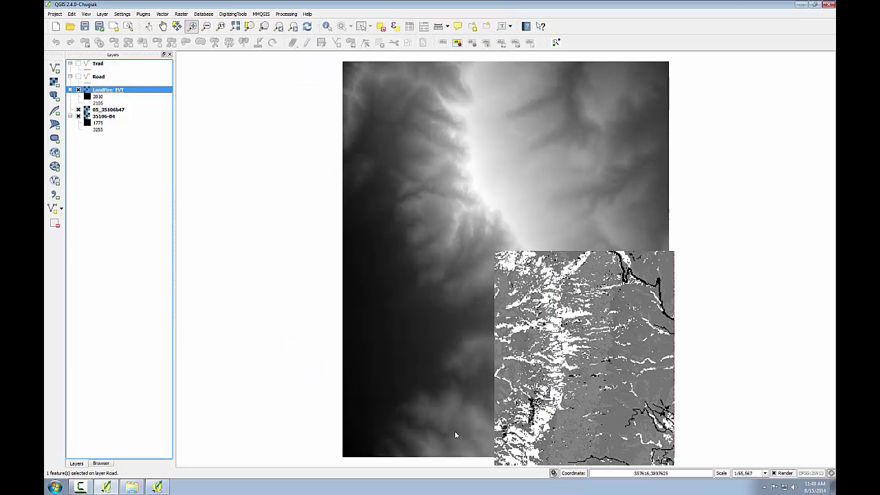
# - Check the 05_35106b47 raster layer's source file and metadata to identify its data format
pyautogui.click(104, 110)
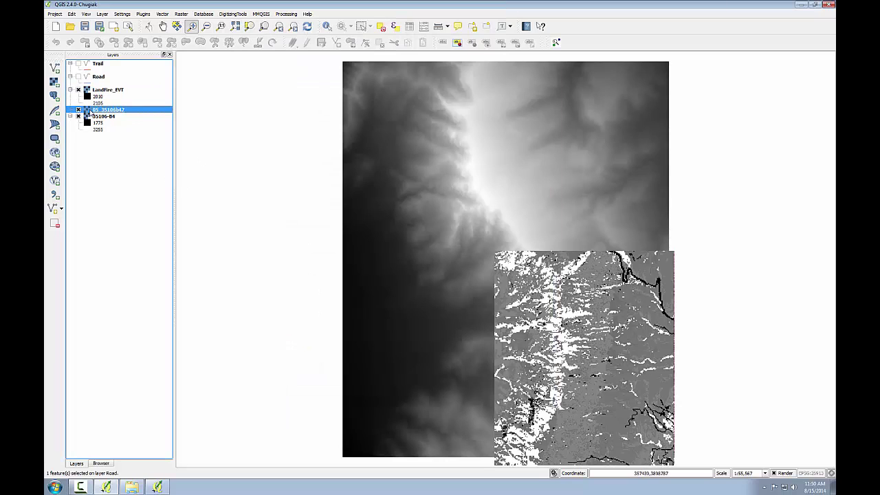
pyautogui.doubleClick(99, 112)
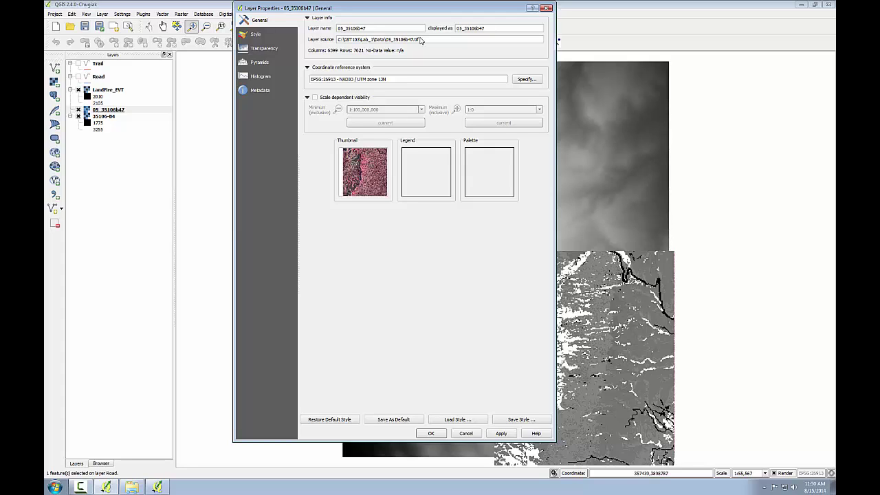
pyautogui.click(256, 92)
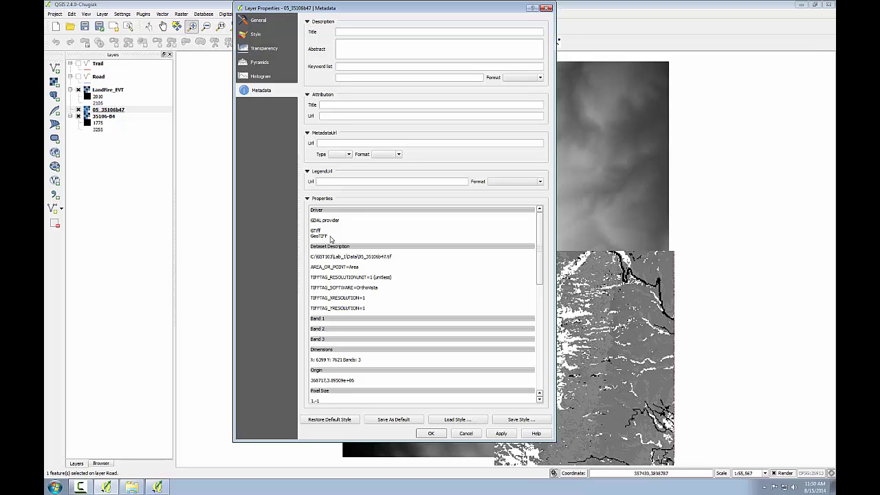
pyautogui.moveTo(330, 238); pyautogui.dragTo(308, 237)
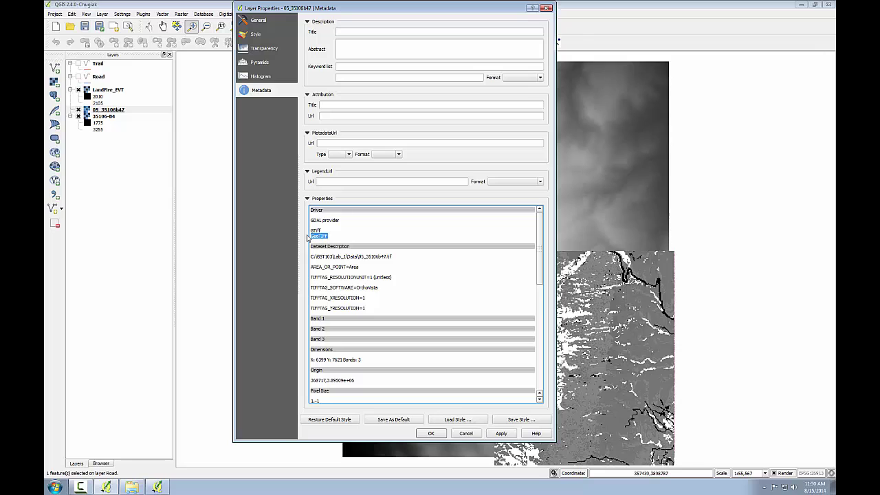
pyautogui.click(466, 433)
# - Check the 35106-B4 raster layer's source file and metadata to identify its data format
pyautogui.doubleClick(105, 117)
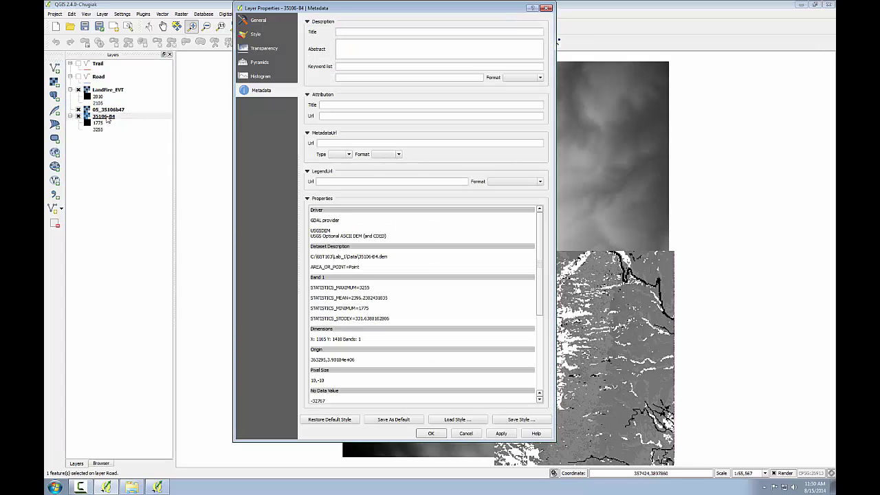
pyautogui.click(260, 21)
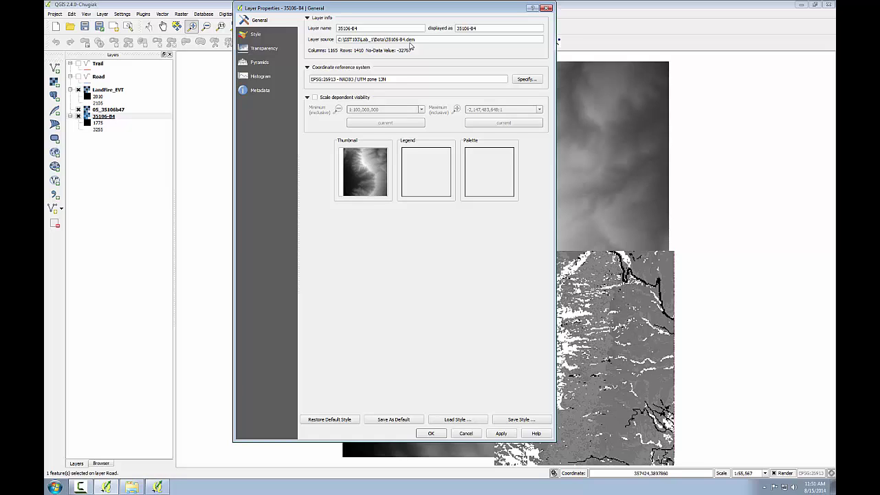
pyautogui.click(264, 91)
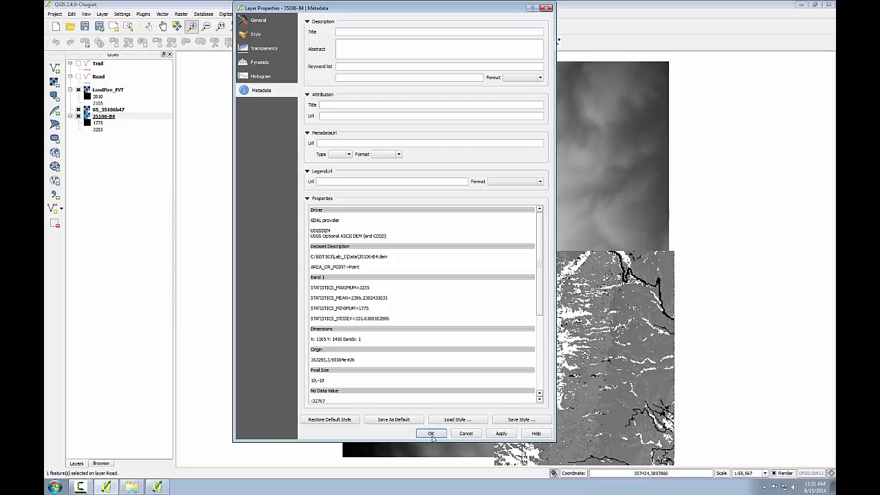
pyautogui.click(469, 437)
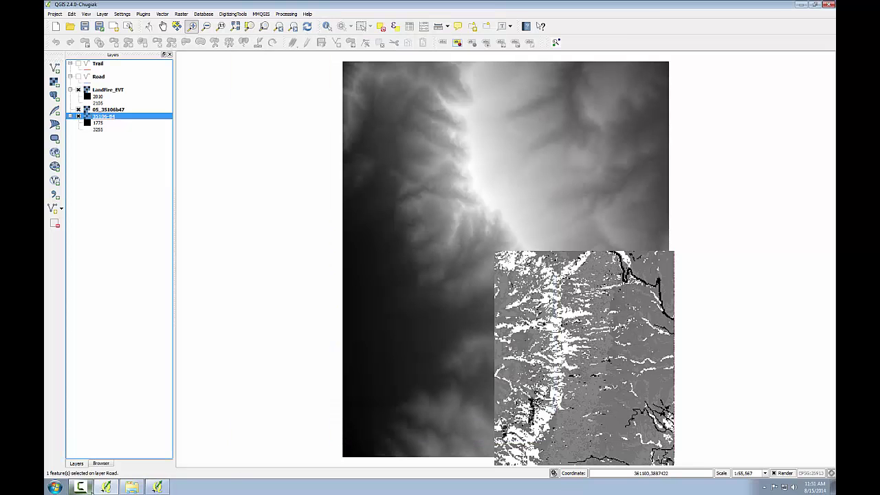
# - Review the Lab_1 Data folder's contents in QGIS Browser and return to the map project in QGIS Desktop
pyautogui.click(105, 487)
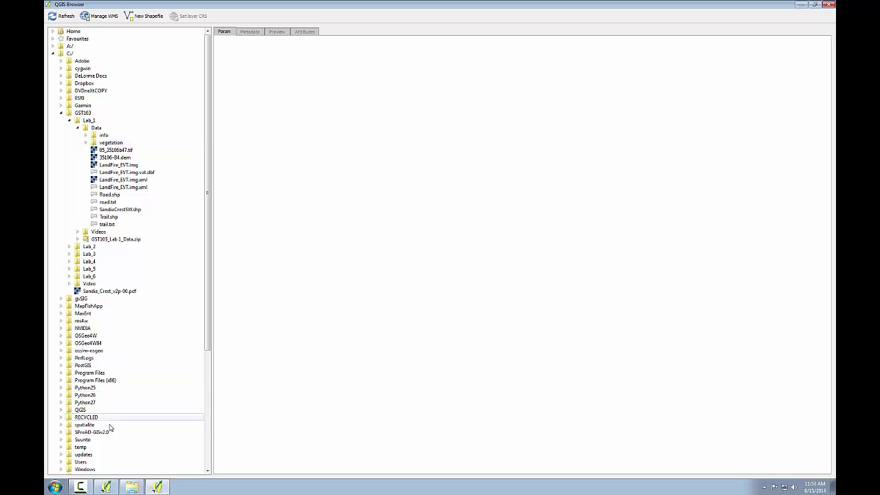
pyautogui.click(157, 485)
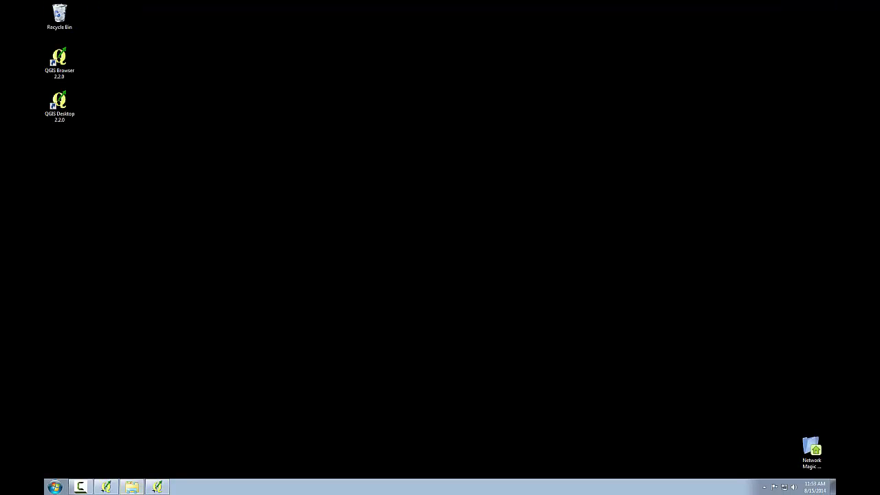
pyautogui.click(105, 487)
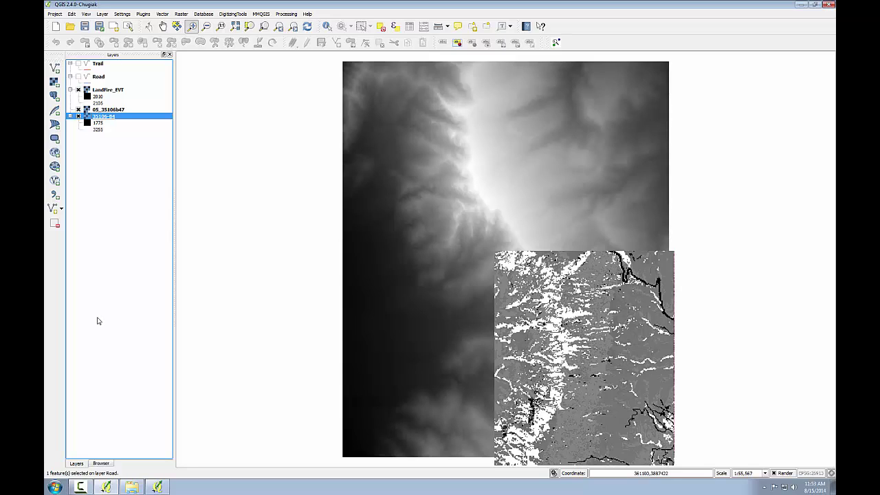
# - Start adding a vector layer with a directory source of type Arc/Info Binary Coverage
pyautogui.click(55, 67)
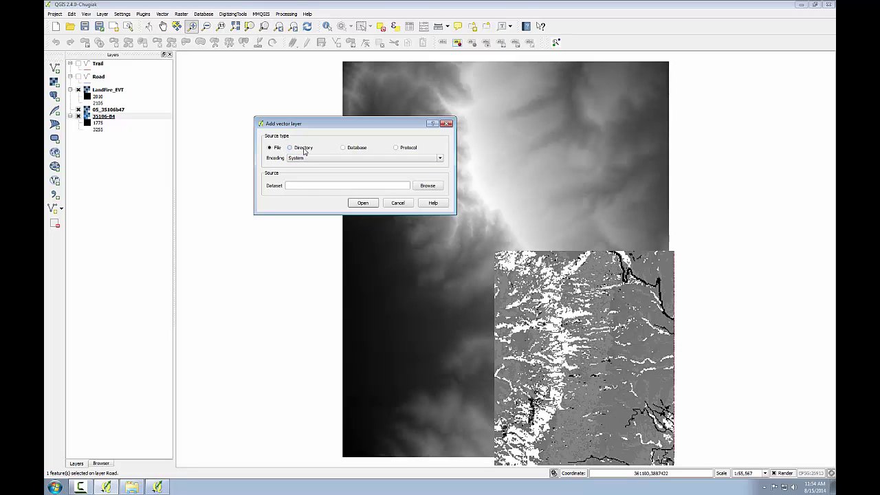
pyautogui.click(303, 150)
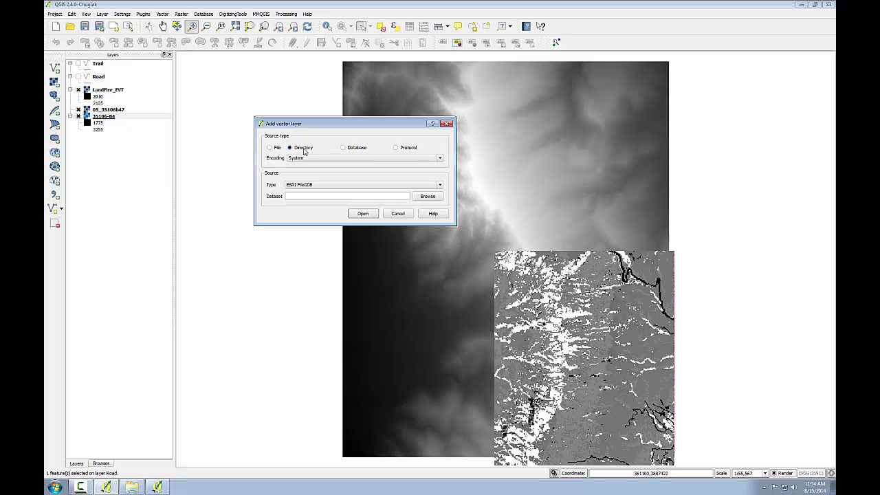
pyautogui.click(362, 184)
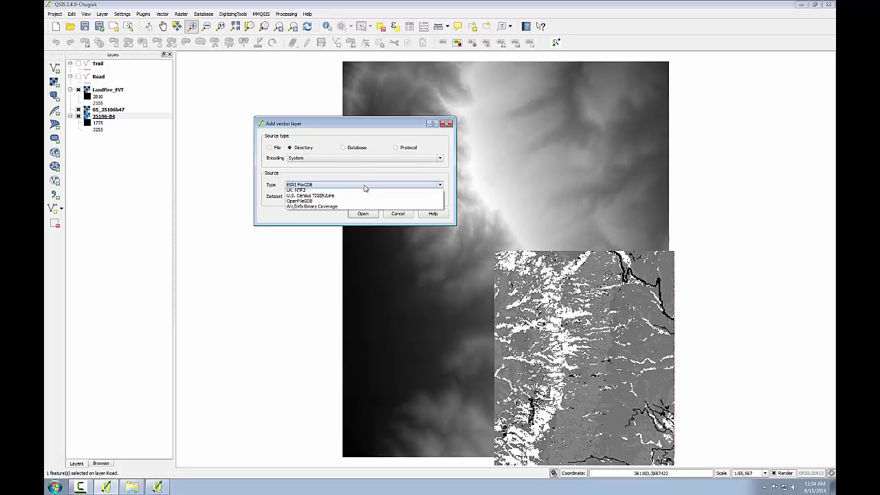
pyautogui.click(326, 214)
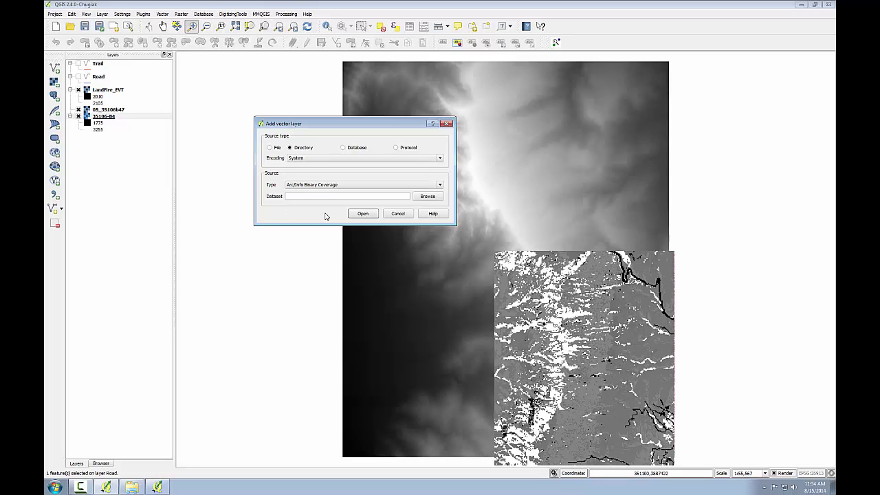
# - Choose the vegetation folder in C:\GST103\Lab_1\Data as the coverage dataset
pyautogui.click(432, 197)
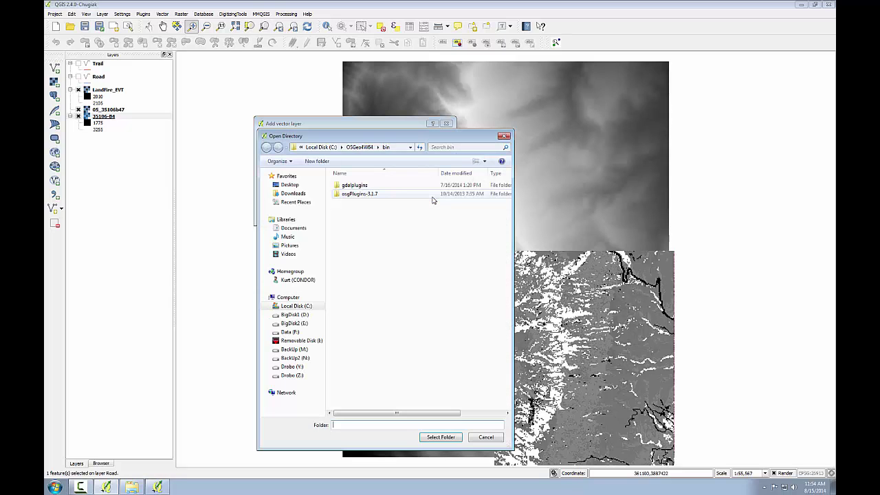
pyautogui.click(293, 305)
pyautogui.click(354, 247)
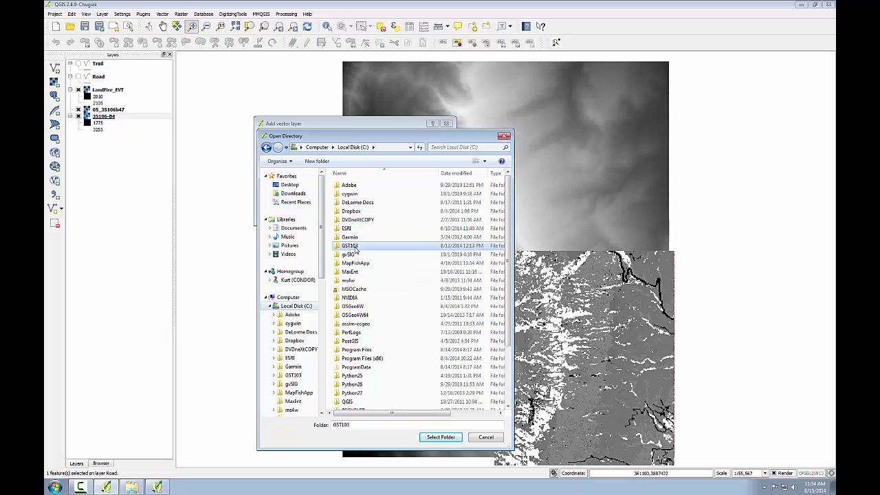
pyautogui.doubleClick(354, 247)
pyautogui.doubleClick(344, 186)
pyautogui.doubleClick(343, 185)
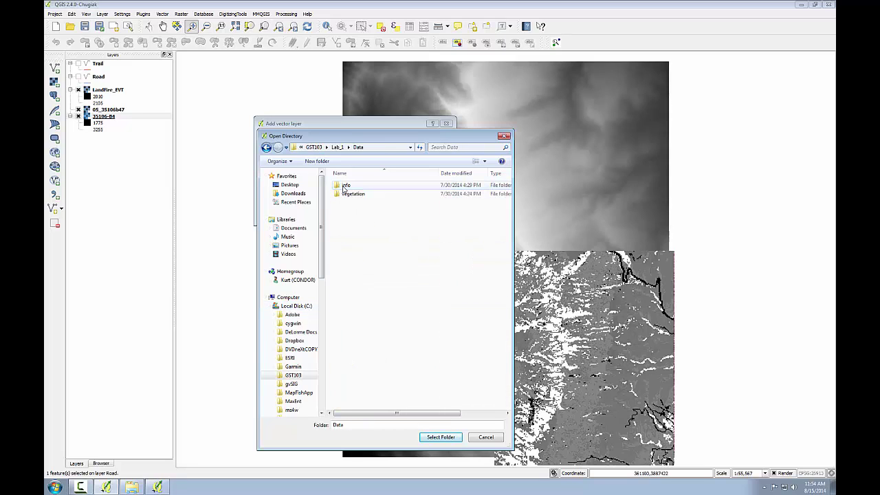
pyautogui.click(358, 195)
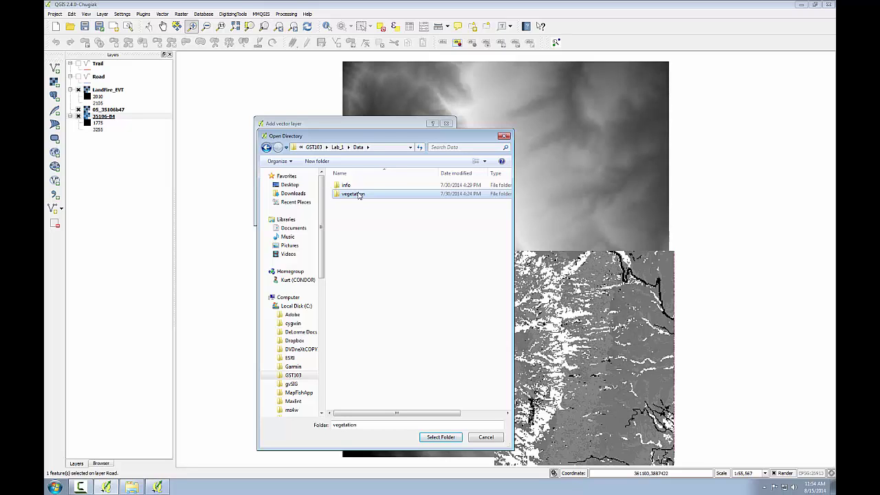
pyautogui.click(359, 195)
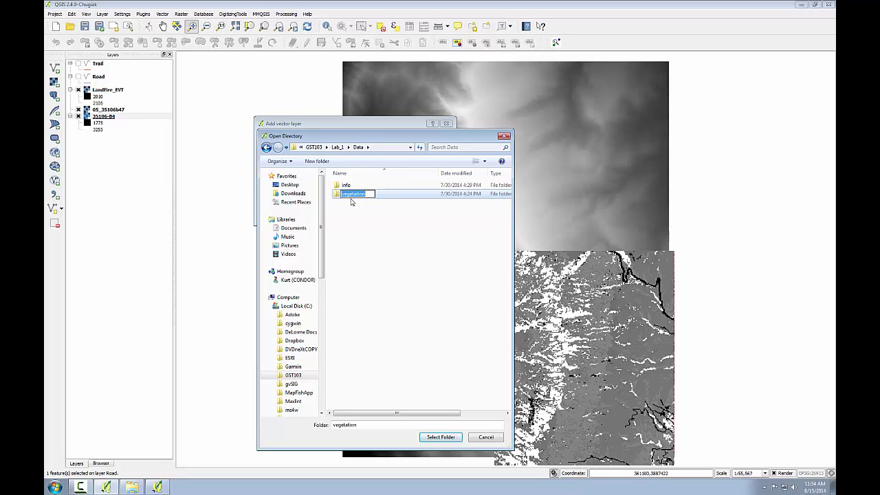
pyautogui.click(336, 197)
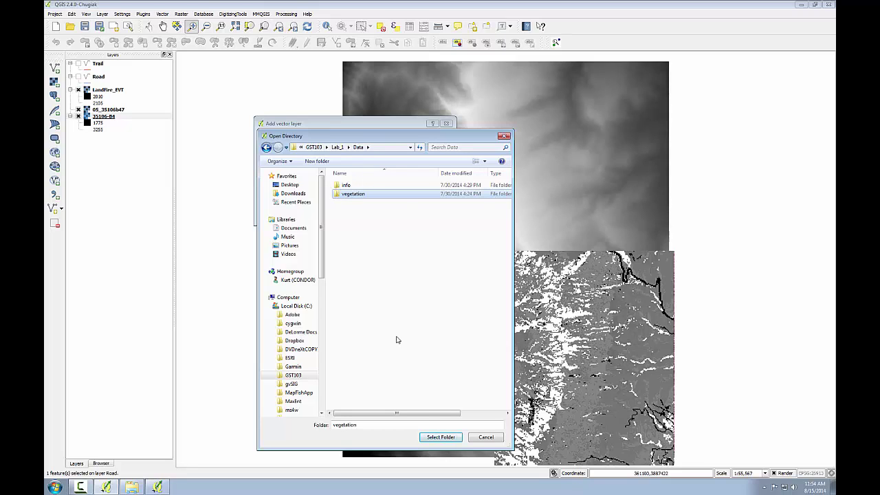
pyautogui.click(438, 437)
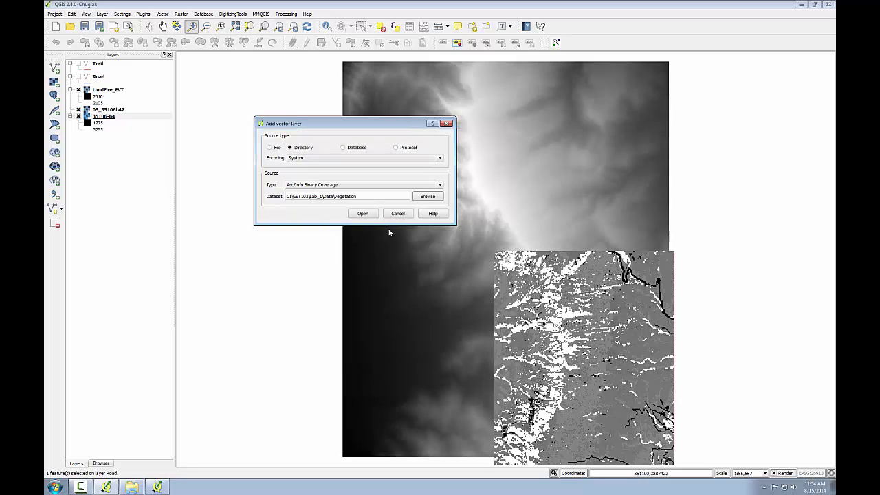
# - Add the landfire_evt polygon layer from the vegetation coverage to the map and select it in the layer list
pyautogui.click(366, 216)
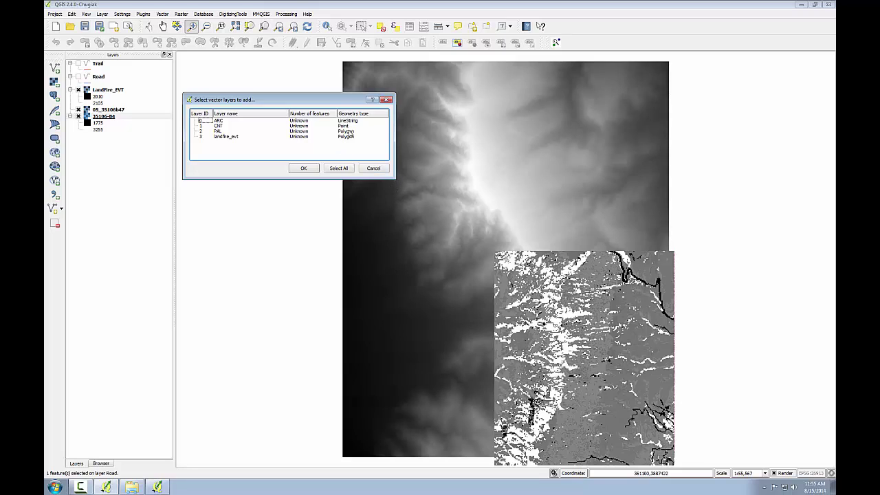
pyautogui.click(351, 137)
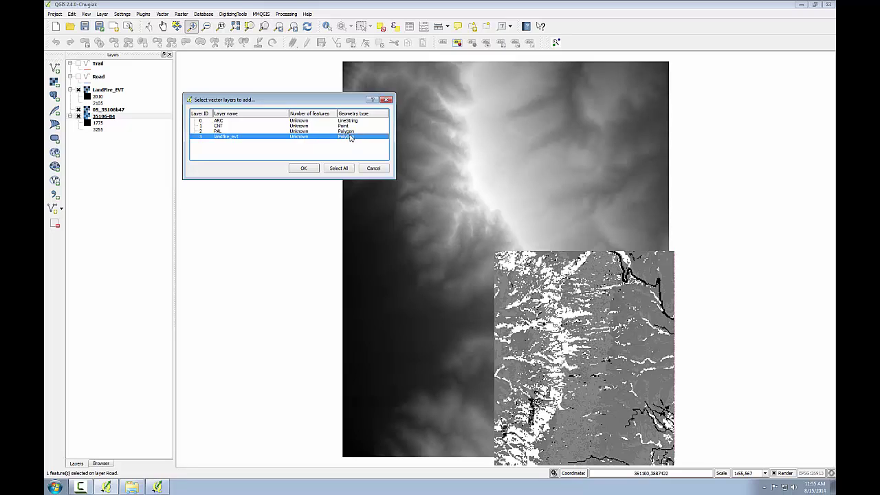
pyautogui.click(350, 132)
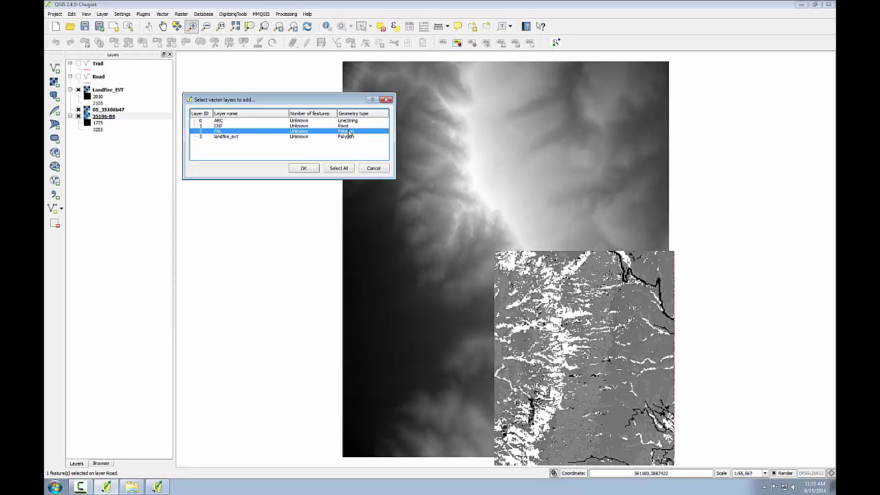
pyautogui.click(349, 121)
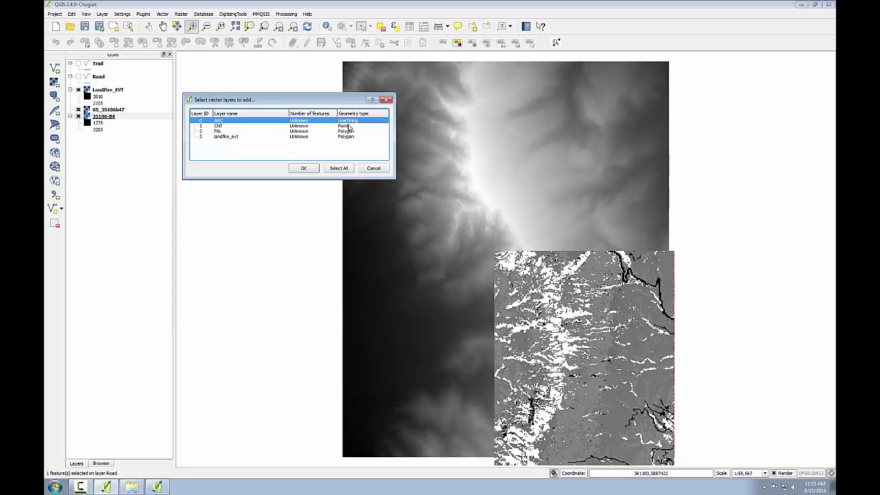
pyautogui.click(349, 127)
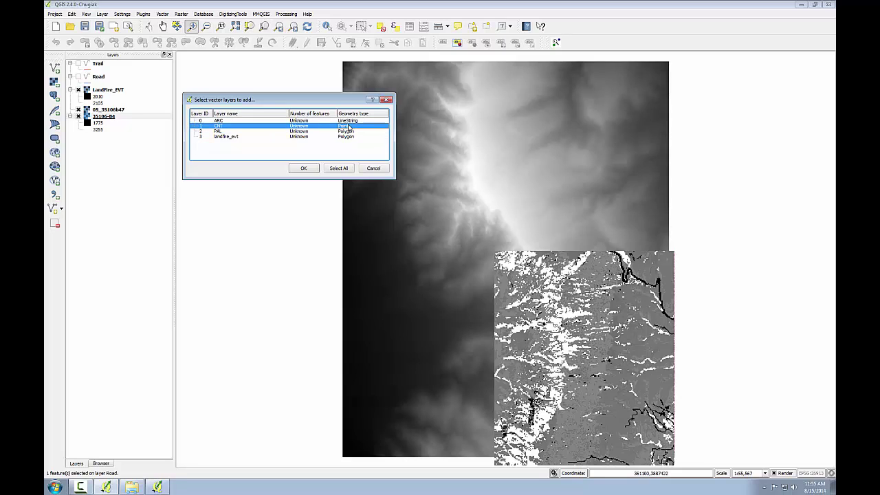
pyautogui.click(222, 137)
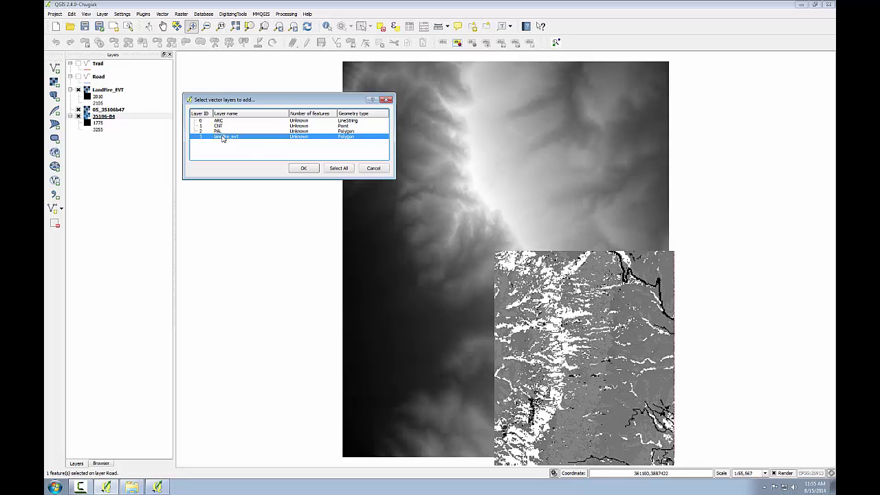
pyautogui.click(301, 169)
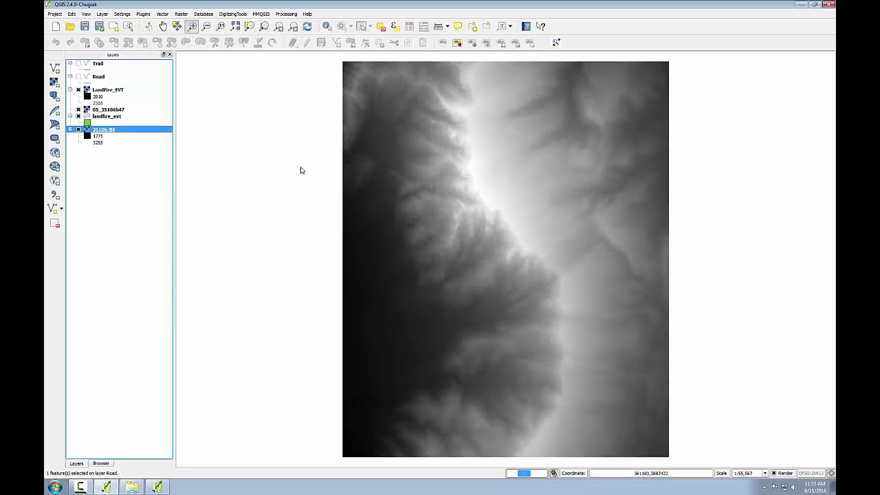
pyautogui.click(103, 116)
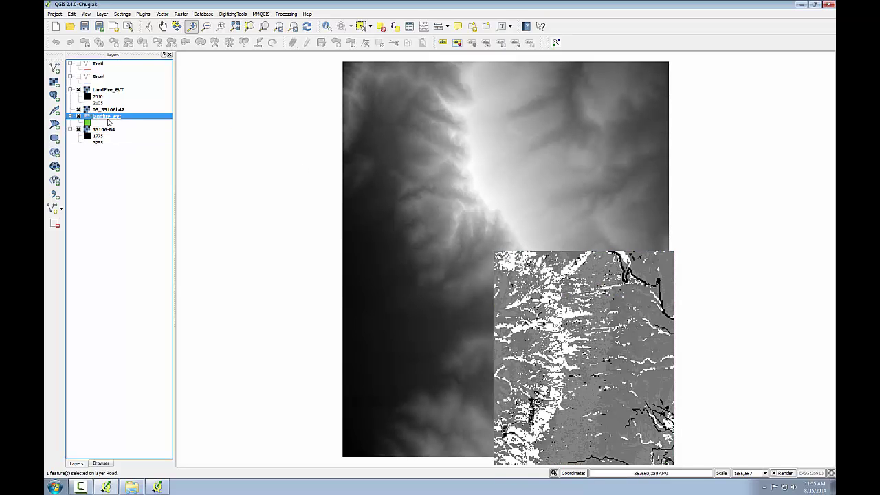
# - Move the landfire_evt polygon layer above the LandFire_EVT raster in the layer order and open its attribute table
pyautogui.moveTo(69, 92)
pyautogui.mouseDown()
pyautogui.moveTo(73, 81)
pyautogui.moveTo(110, 119)
pyautogui.moveTo(75, 110)
pyautogui.moveTo(71, 77)
pyautogui.mouseUp()
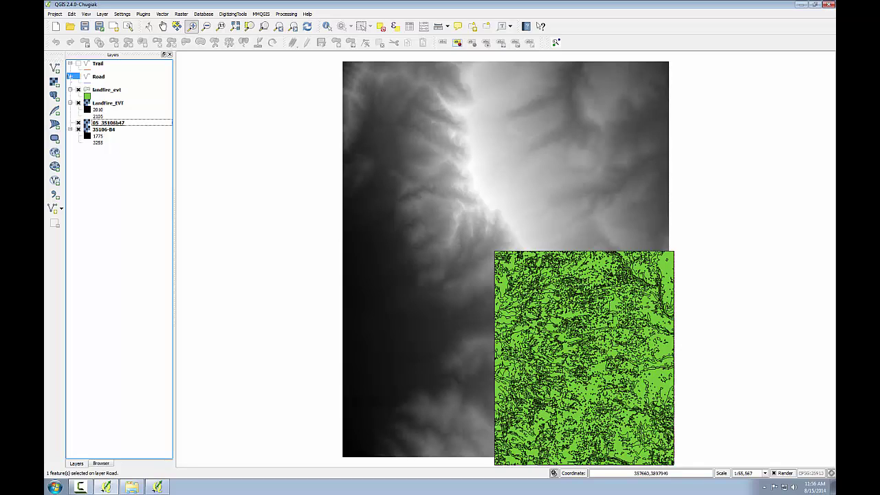
pyautogui.rightClick(115, 91)
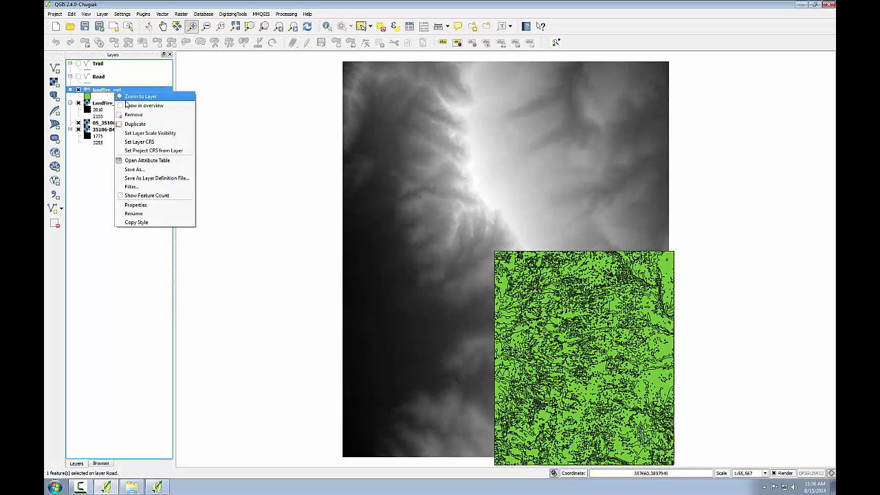
pyautogui.click(144, 160)
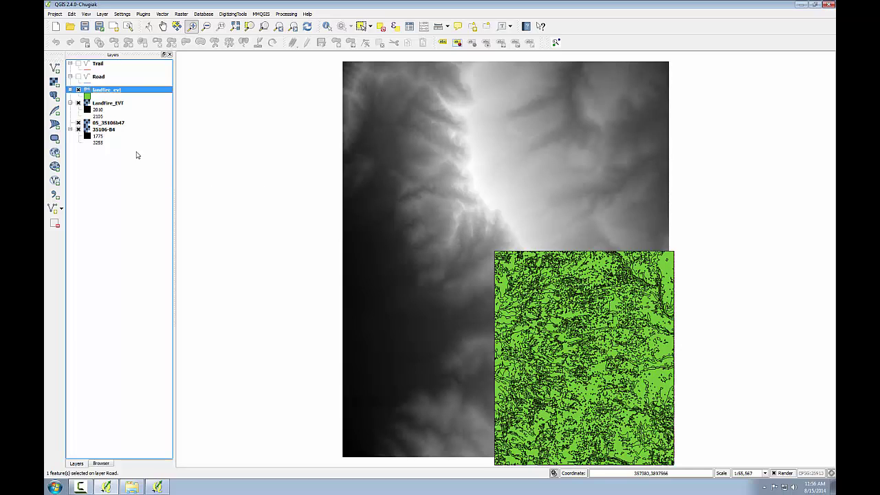
pyautogui.rightClick(110, 96)
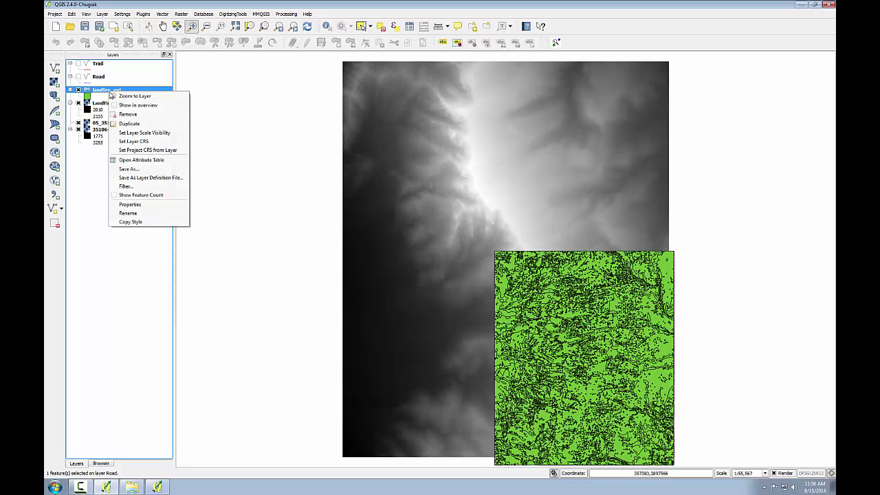
pyautogui.click(210, 3)
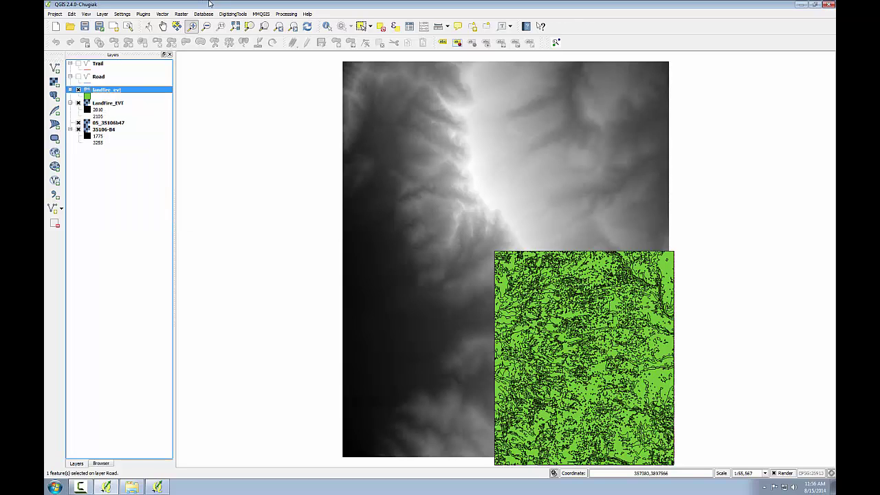
# - Switch to QGIS Browser and review the files in the Lab_1 Data folder with their full names readable
pyautogui.click(157, 487)
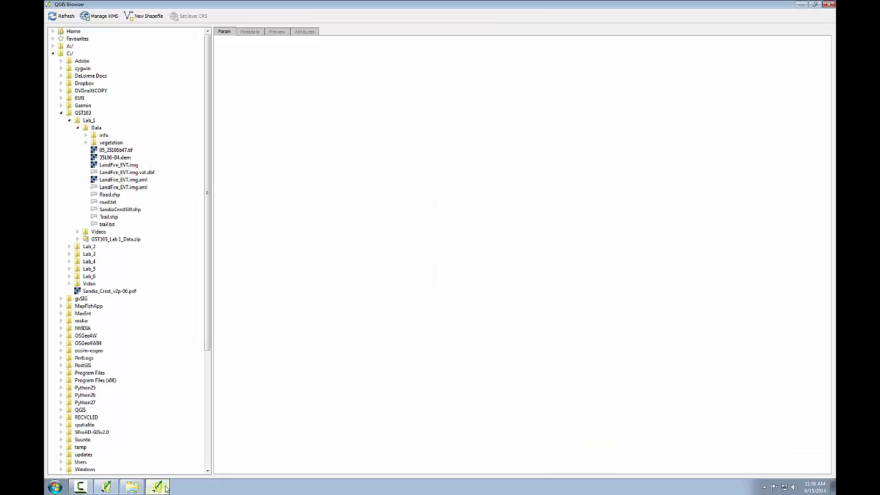
pyautogui.click(97, 128)
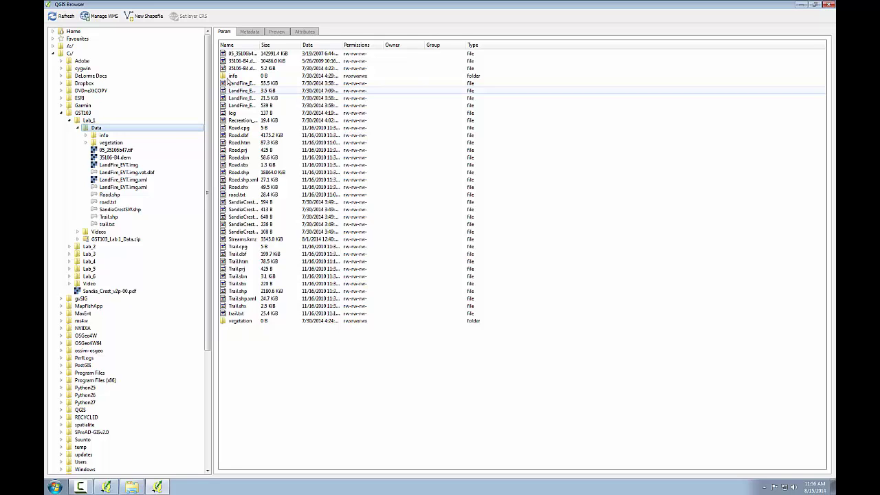
pyautogui.moveTo(258, 45); pyautogui.dragTo(316, 53)
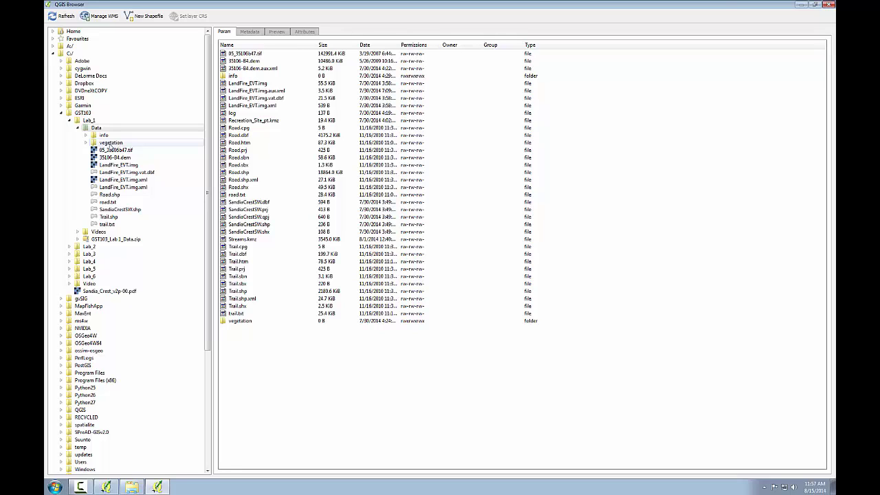
# - In Windows Explorer, extract Recreation_Site_pt.kmz into the Lab_1 Data folder with 7-Zip and select the extracted KML file
pyautogui.click(131, 487)
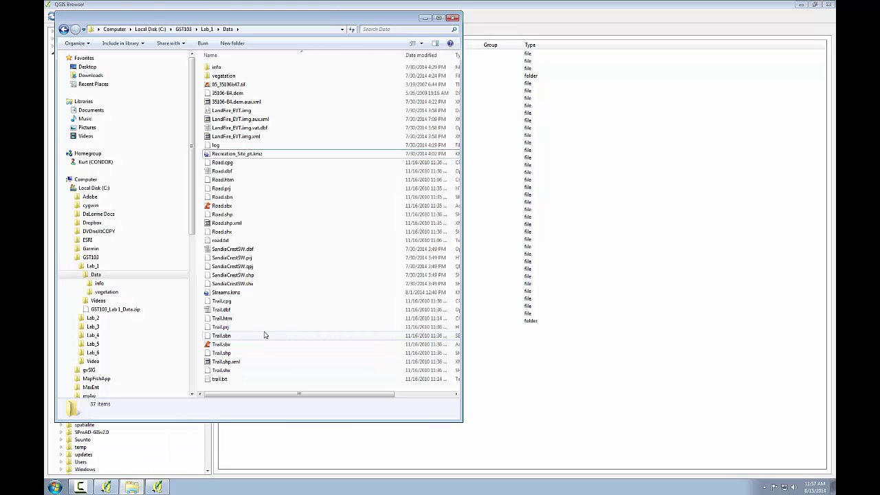
pyautogui.rightClick(252, 154)
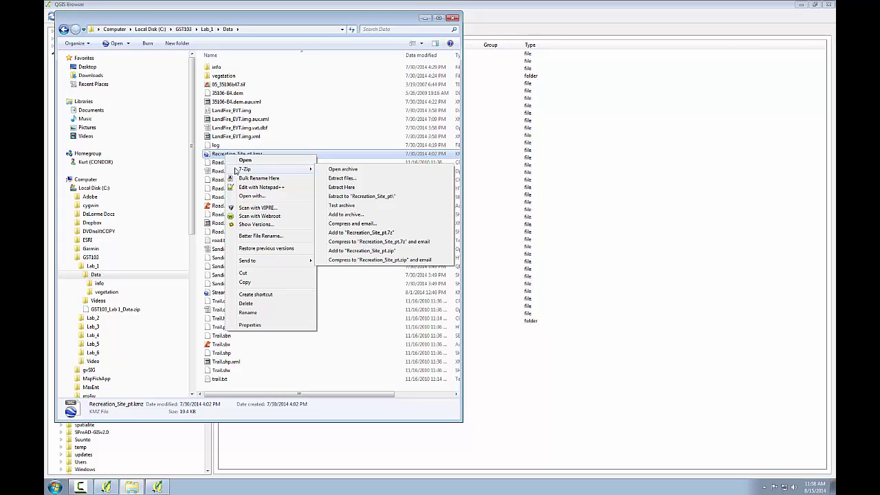
pyautogui.click(353, 191)
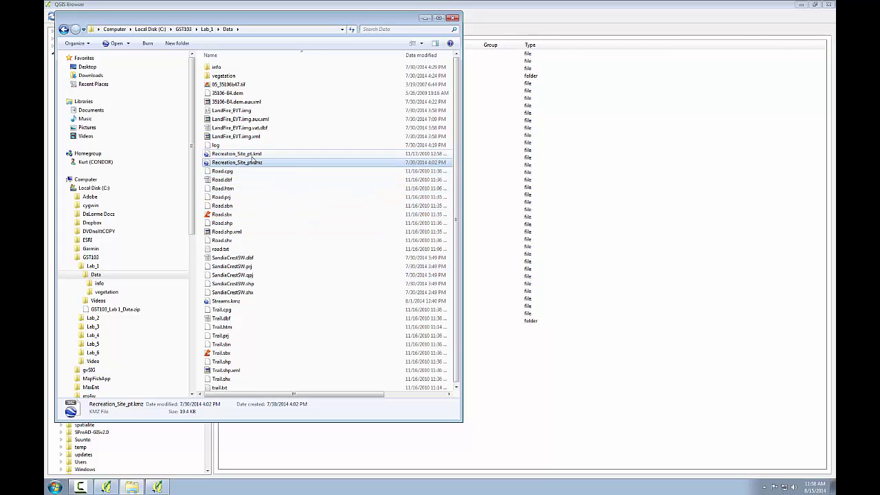
pyautogui.click(252, 155)
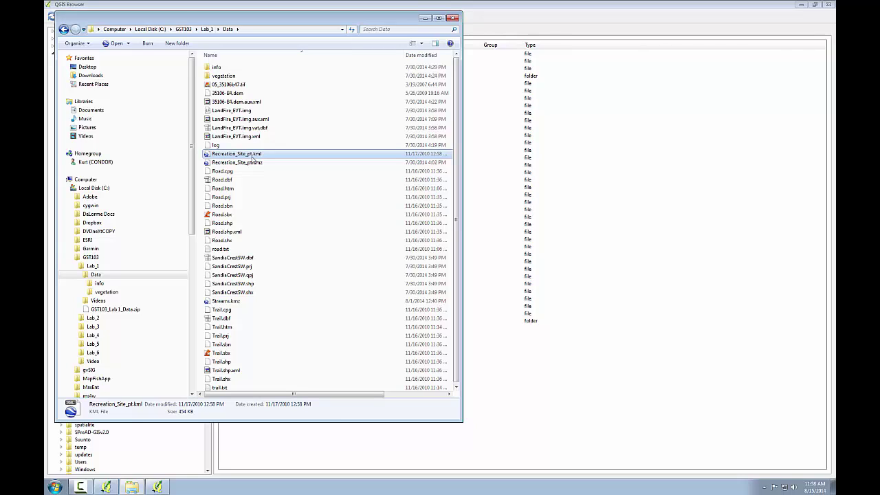
# - Back in QGIS Desktop, hide the landfire_evt layer and choose Recreation_Site_pt.kml as a Keyhole Markup Language vector dataset
pyautogui.click(107, 486)
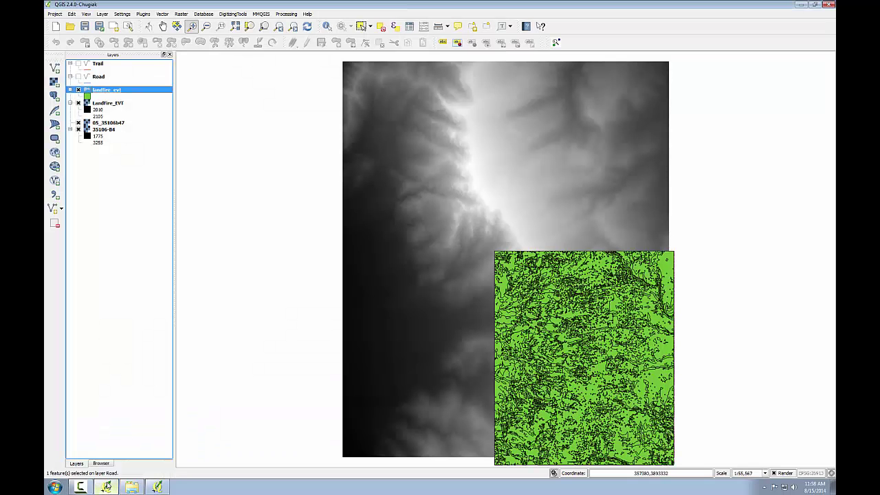
pyautogui.click(78, 90)
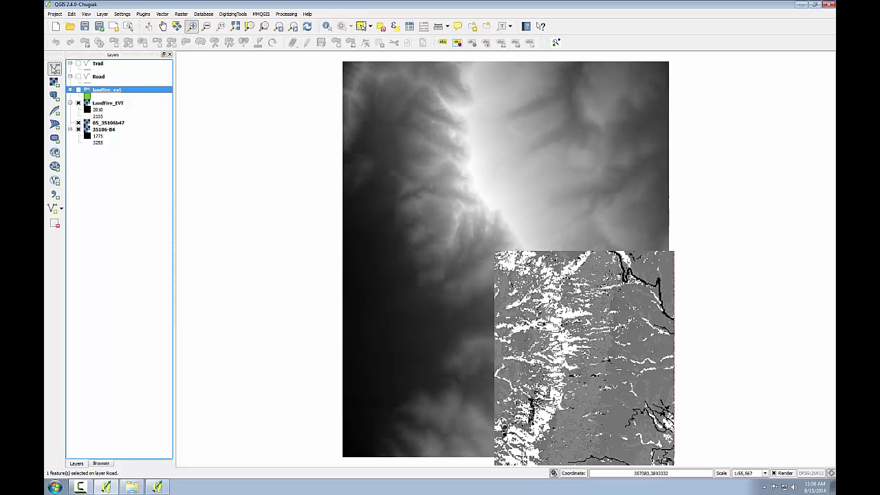
pyautogui.click(55, 69)
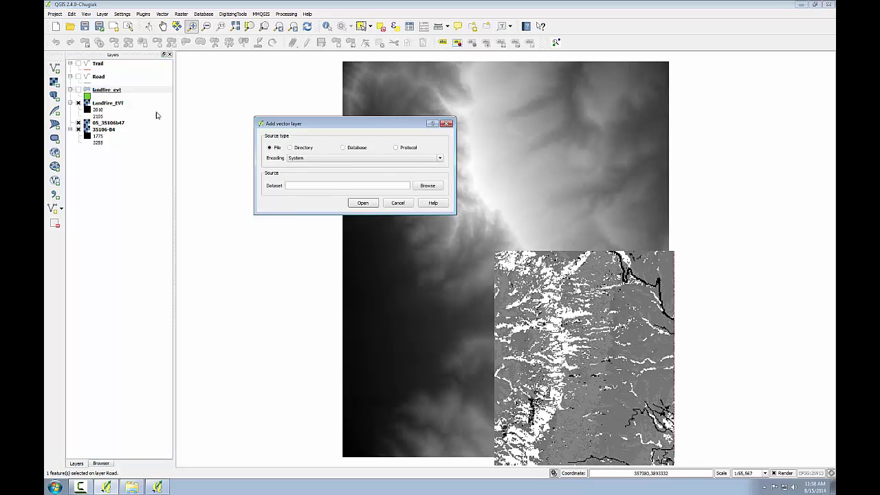
pyautogui.click(427, 185)
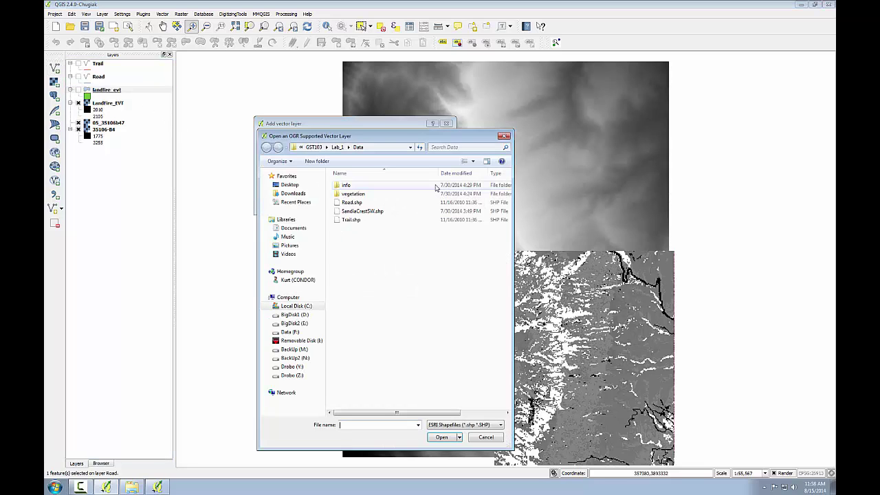
pyautogui.click(477, 424)
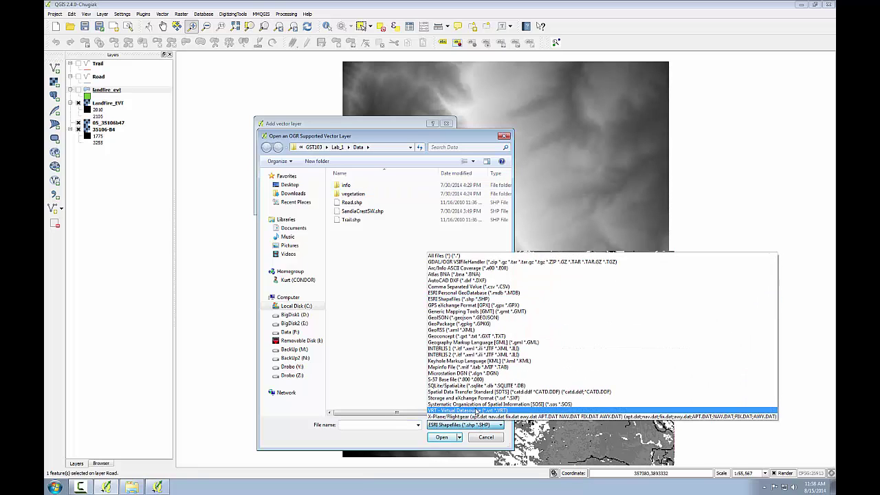
pyautogui.click(475, 361)
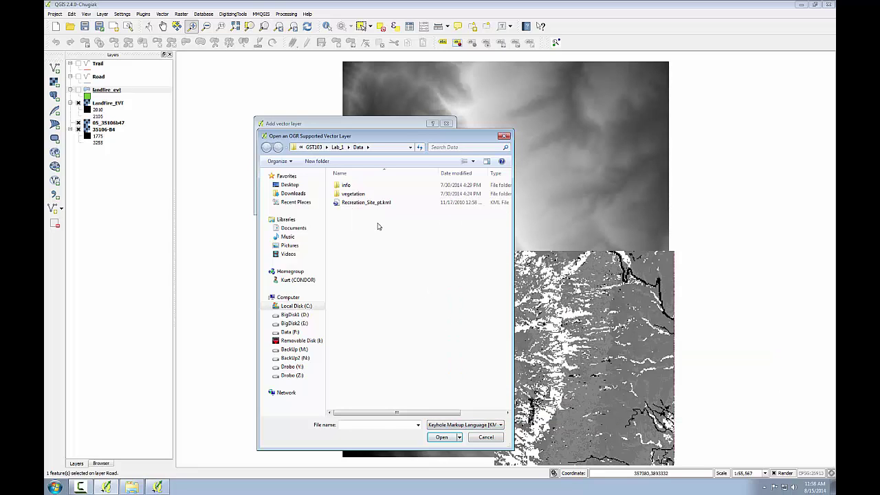
pyautogui.click(369, 204)
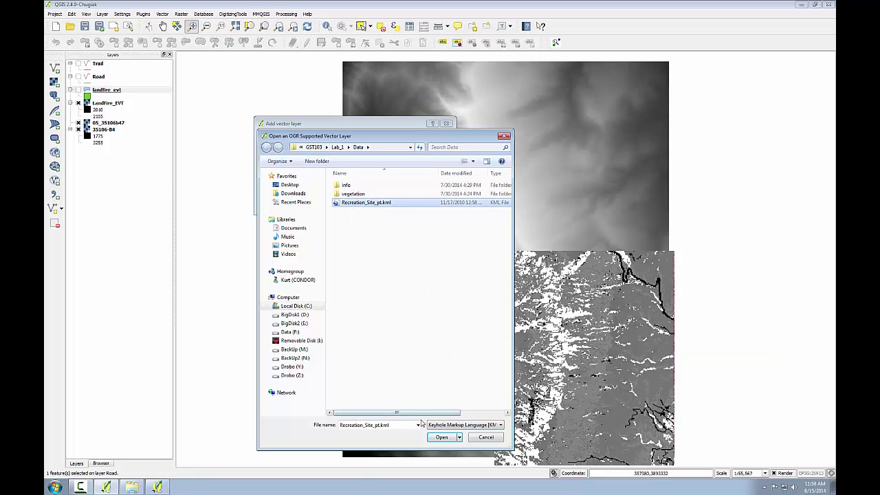
pyautogui.click(437, 438)
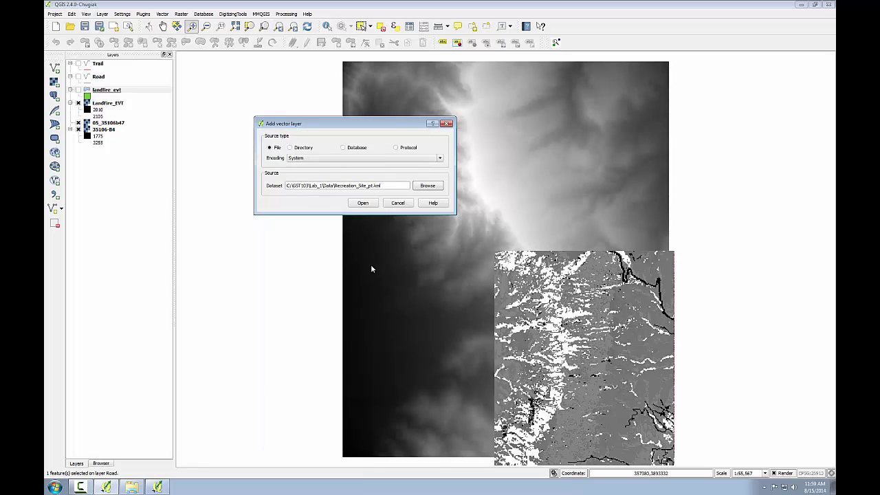
# - Add the Picnic site and Trailhead layers from the KML to the map and move Trailhead directly below Picnic site
pyautogui.click(365, 203)
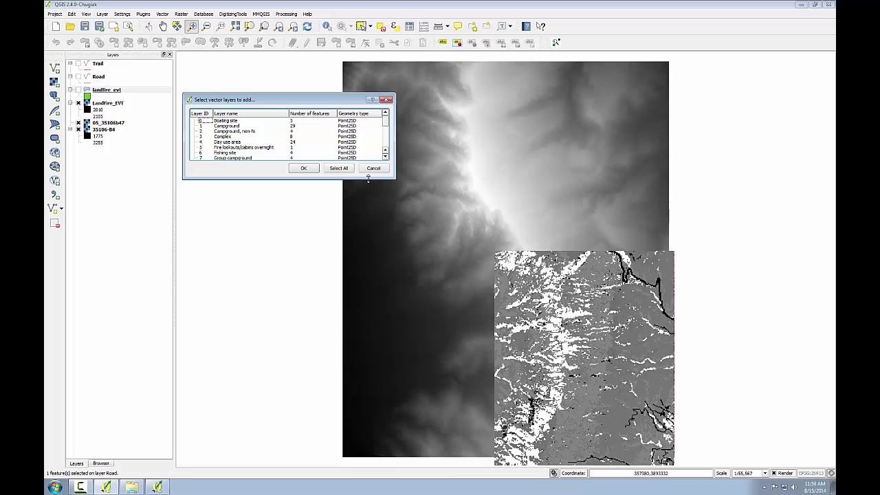
pyautogui.moveTo(368, 178); pyautogui.dragTo(367, 273)
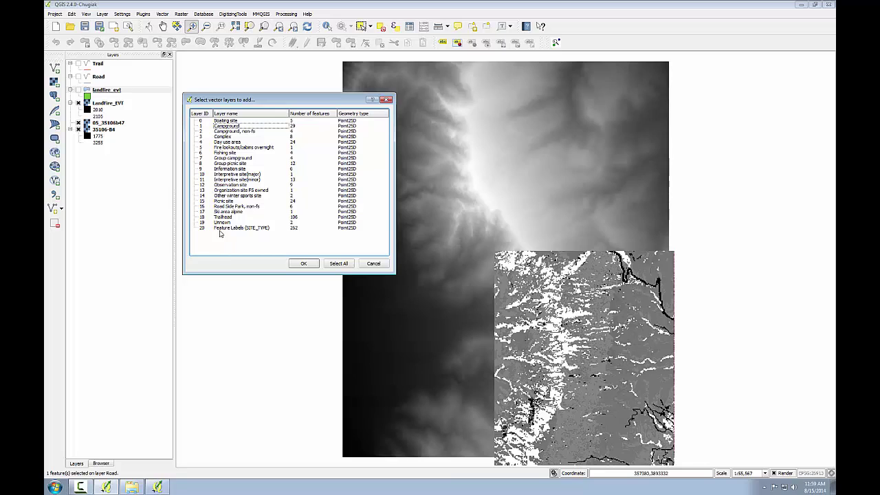
pyautogui.click(224, 201)
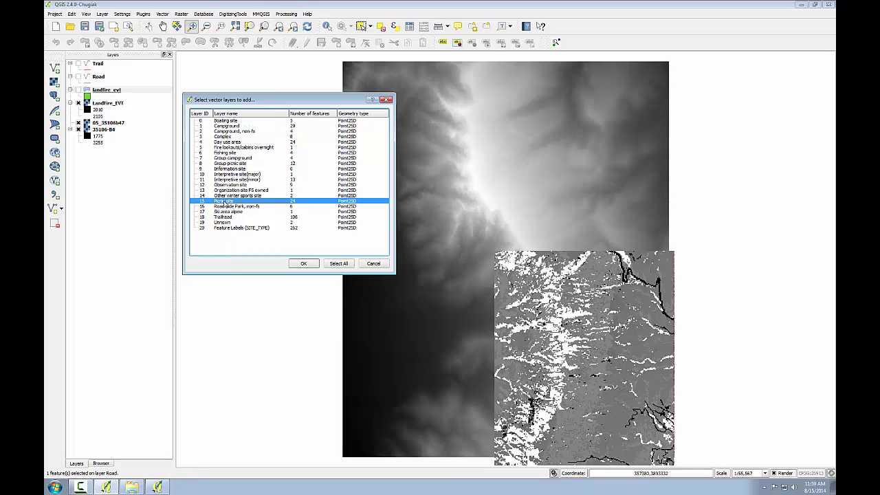
pyautogui.keyDown('ctrl'); pyautogui.click(225, 217); pyautogui.keyUp('ctrl')
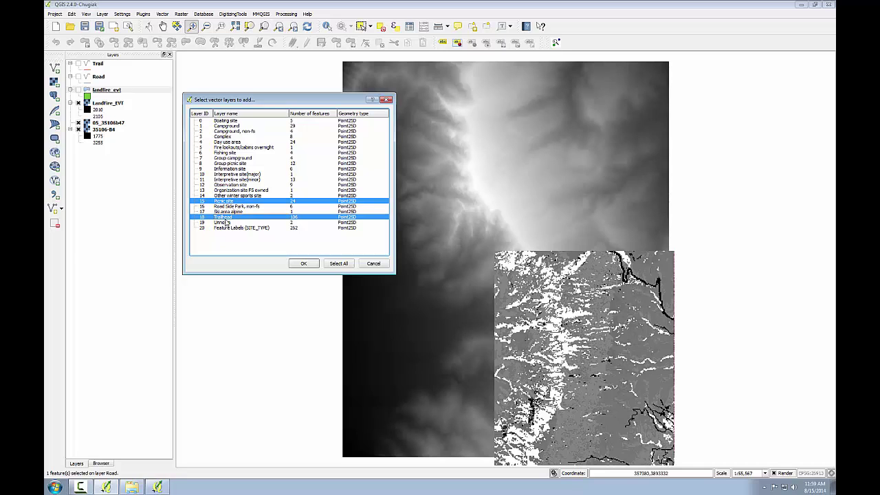
pyautogui.click(303, 264)
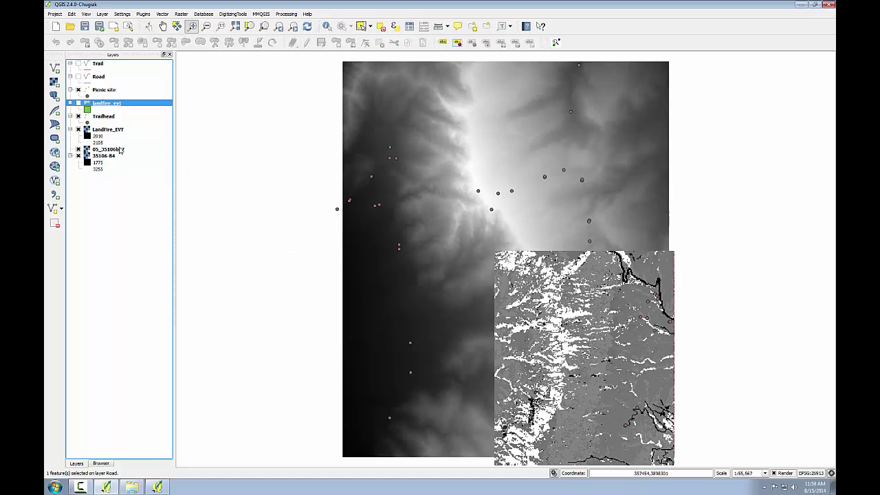
pyautogui.click(98, 94)
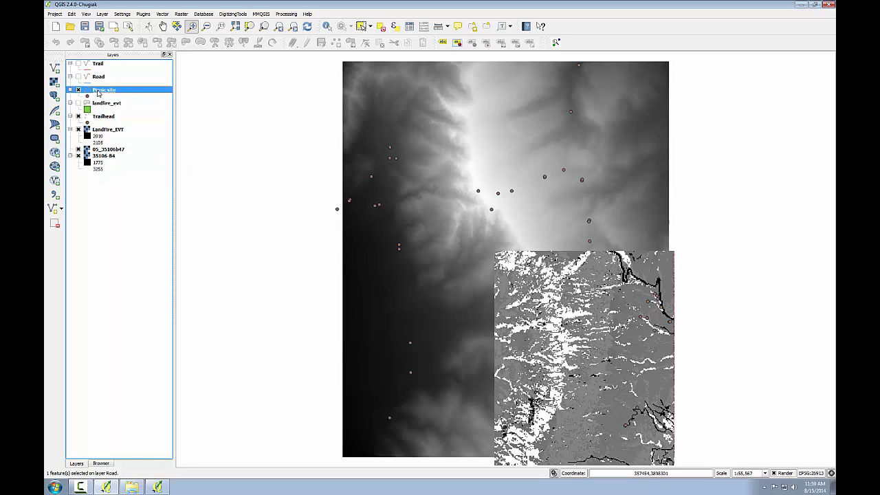
pyautogui.moveTo(103, 121); pyautogui.dragTo(74, 102)
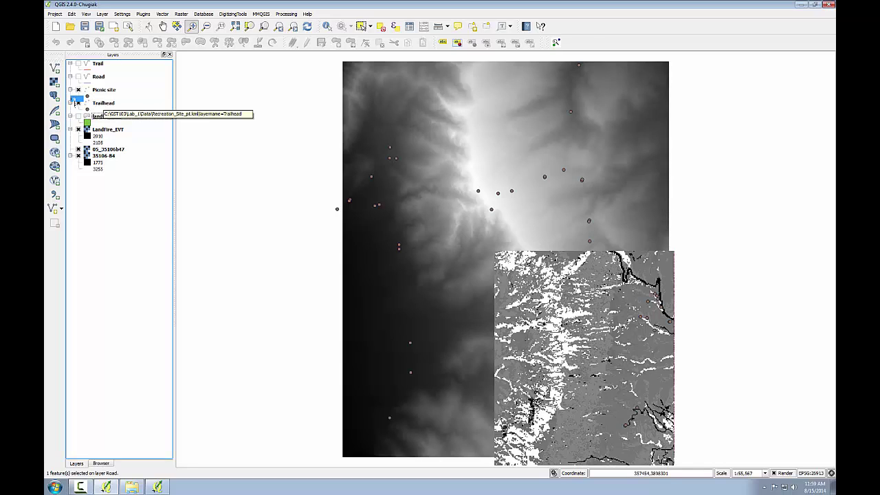